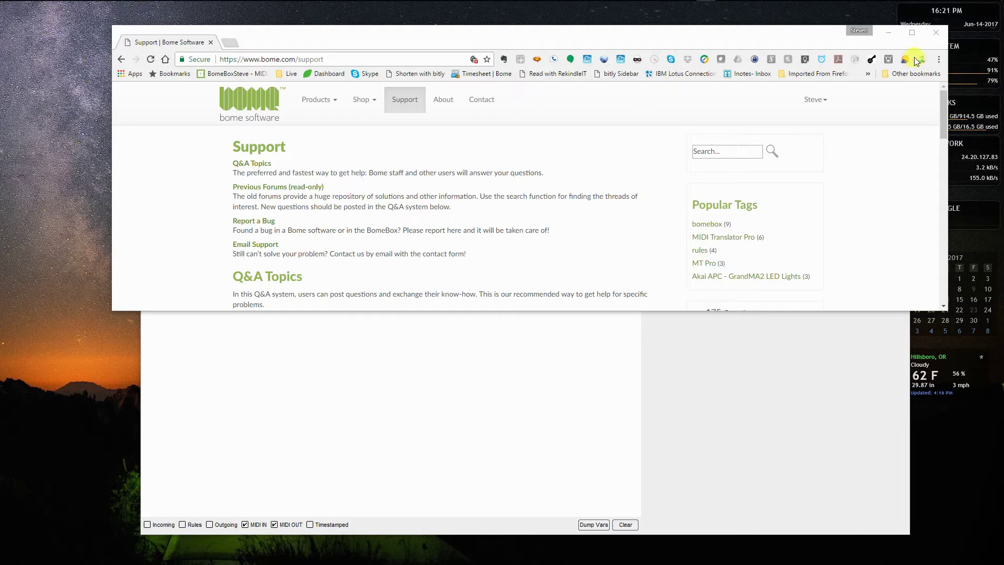
click(888, 34)
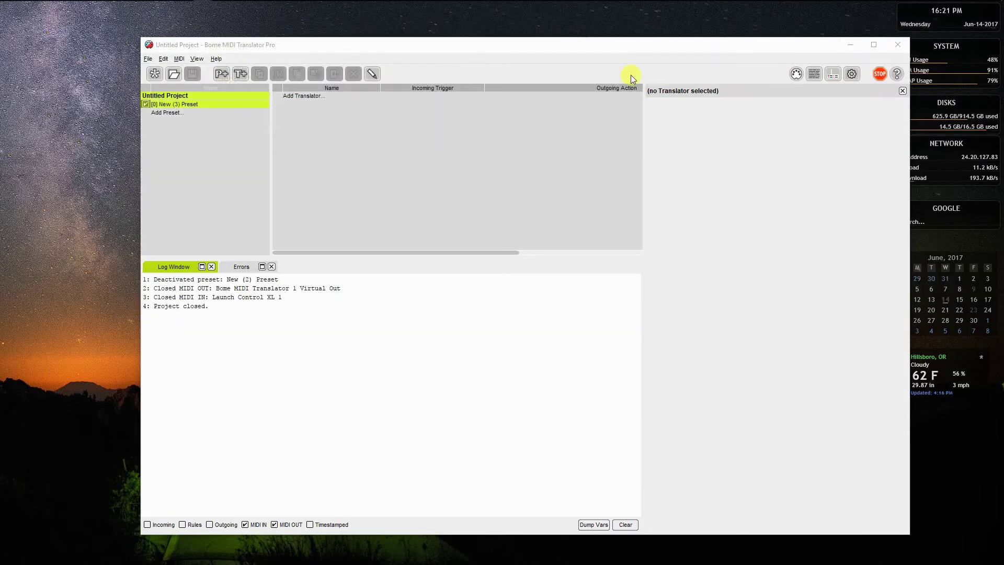
click(149, 58)
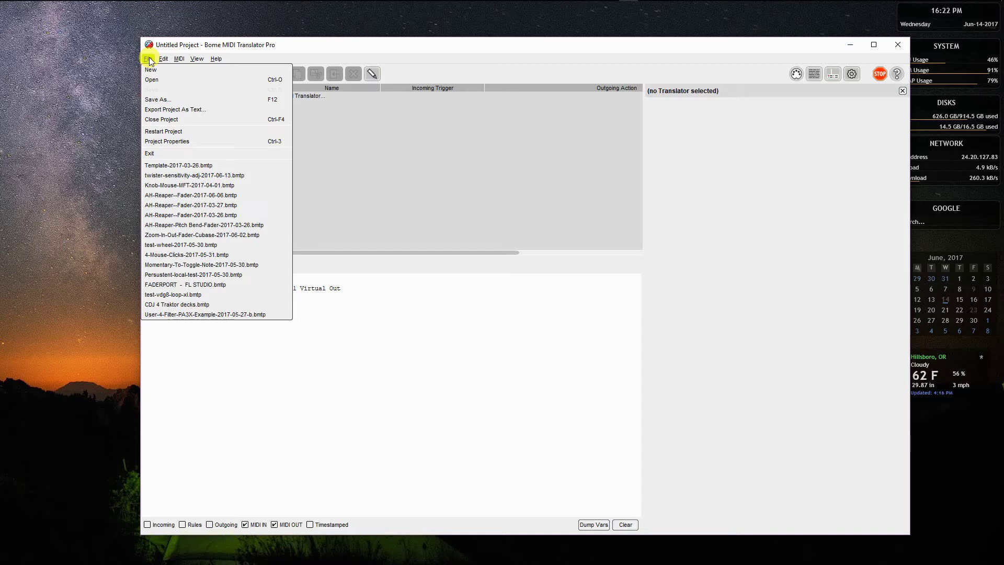
Start a new empty project from the project commands list
click(149, 58)
click(149, 57)
click(152, 69)
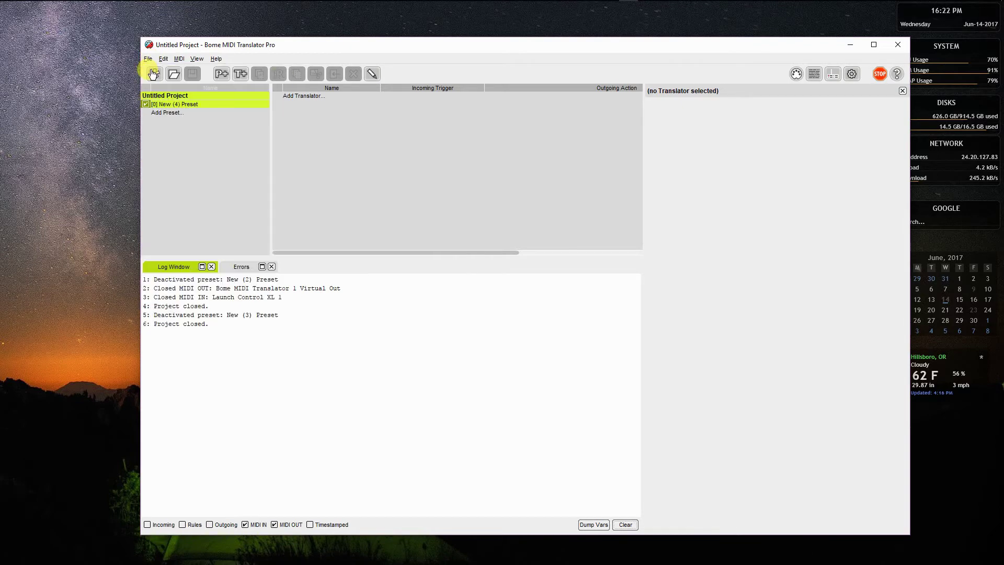
Rename the new project's preset to 'Test Preset'
click(172, 105)
click(173, 105)
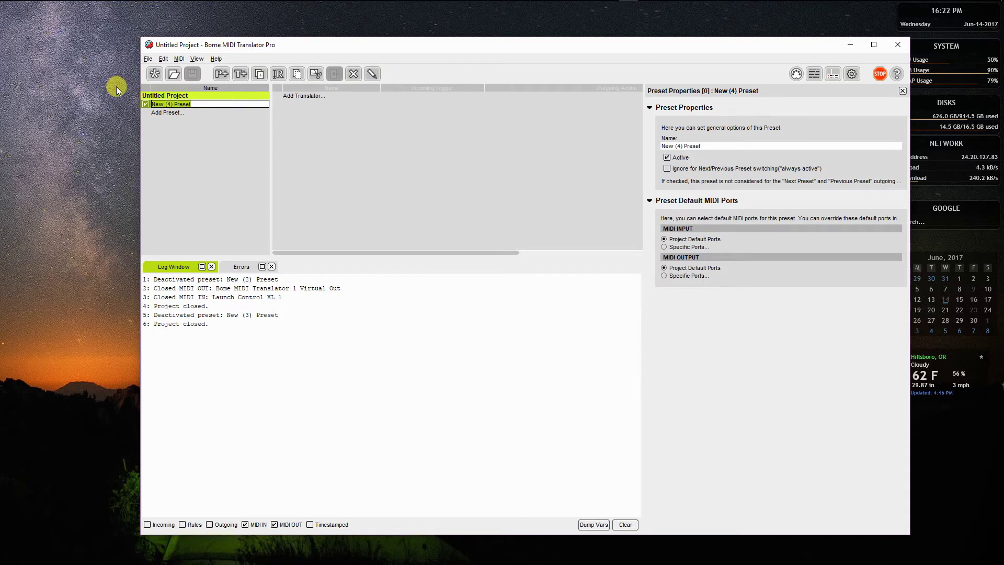
text(Test Preset)
click(239, 156)
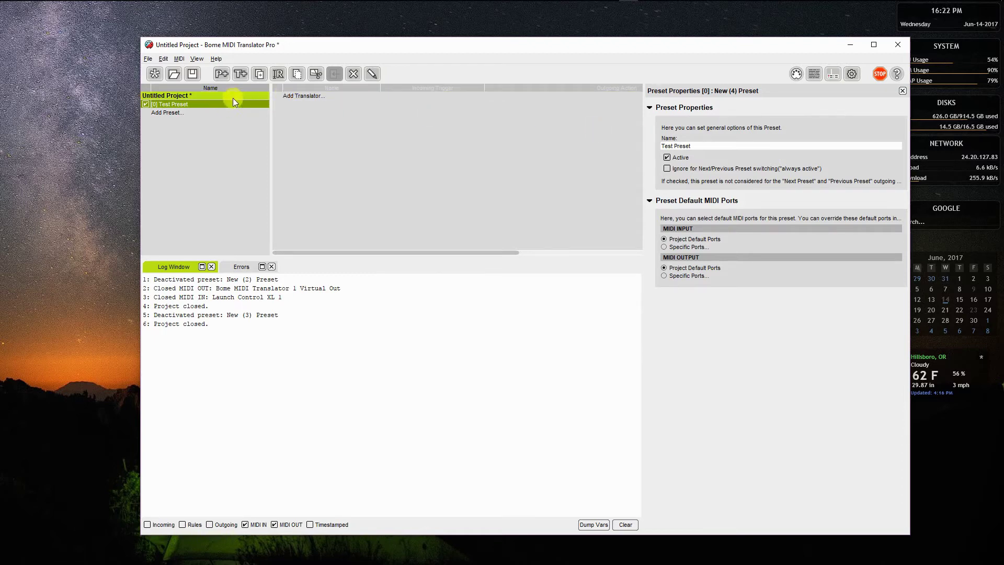
Select Untitled Project and scroll its properties to the Project Default MIDI Ports lists
click(209, 95)
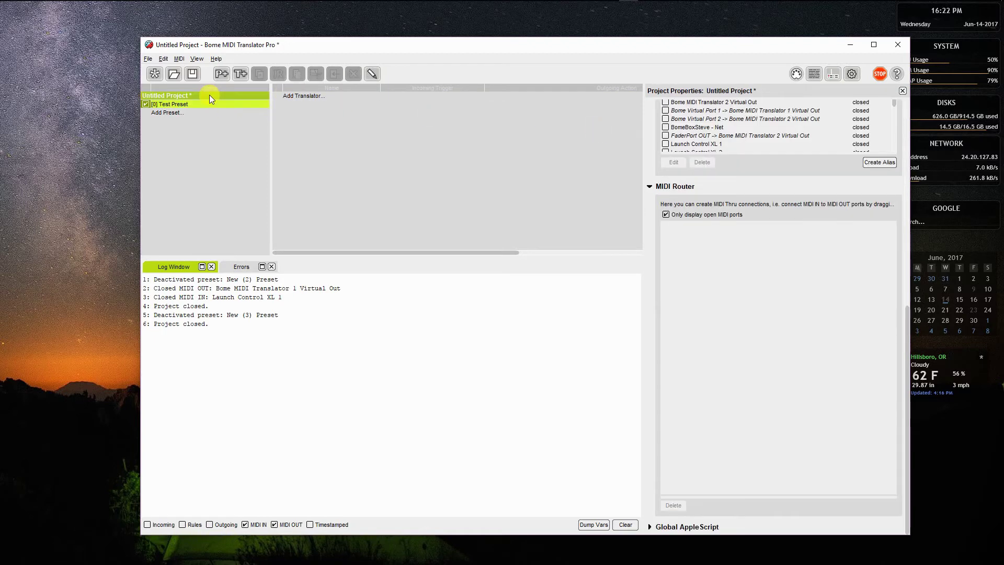
drag(906, 308, 899, 98)
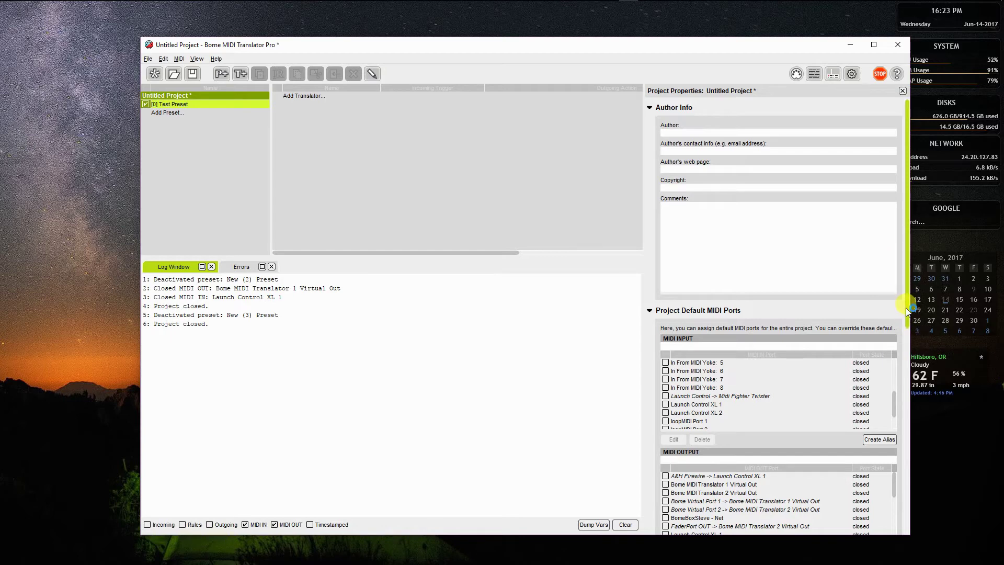
drag(906, 307, 909, 328)
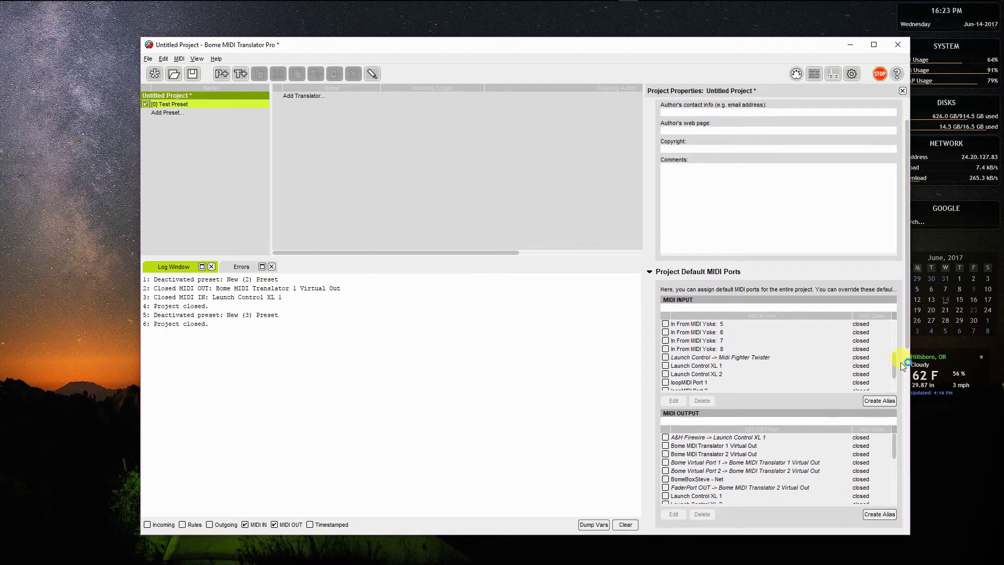
drag(893, 358, 896, 325)
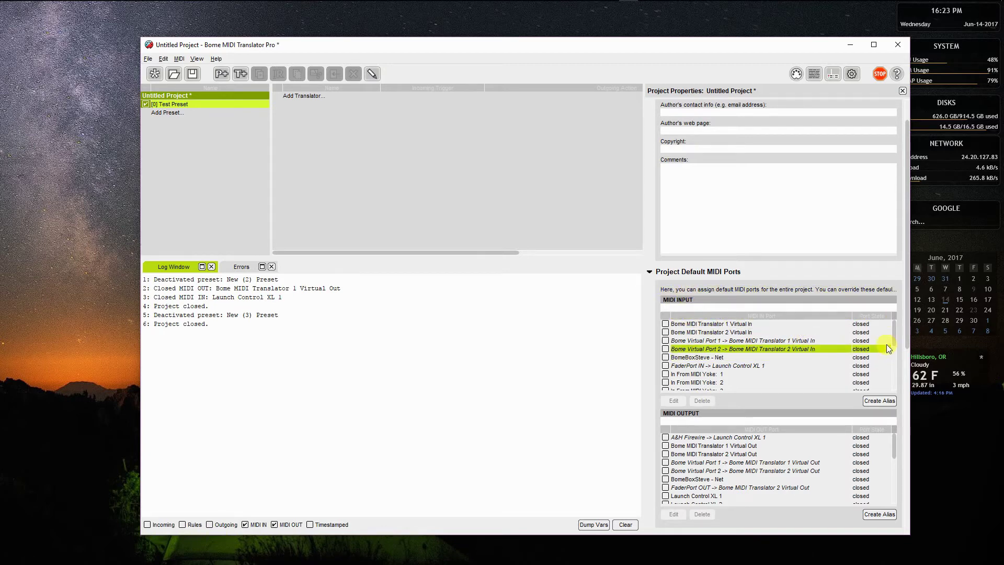
drag(895, 329, 898, 387)
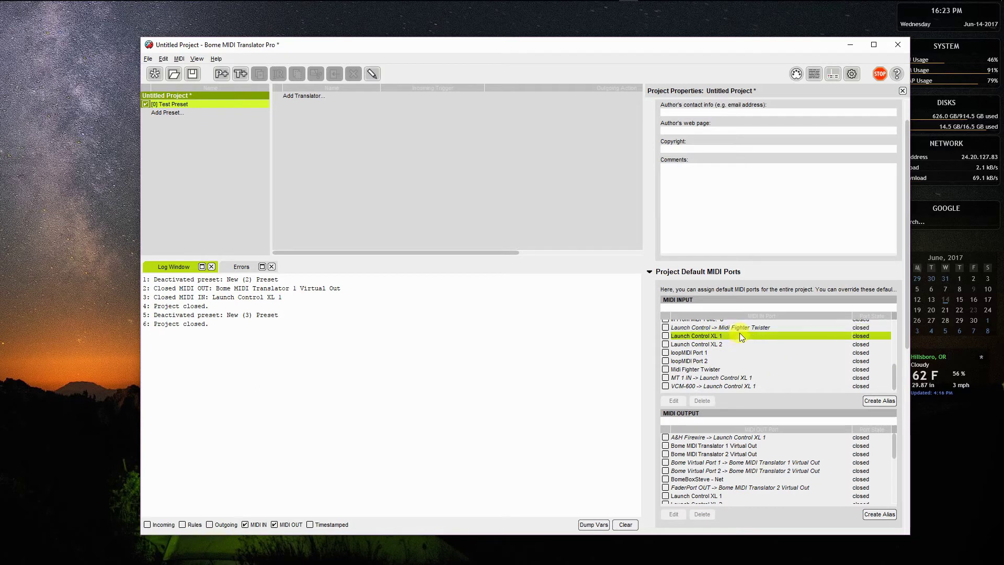
drag(893, 378, 896, 322)
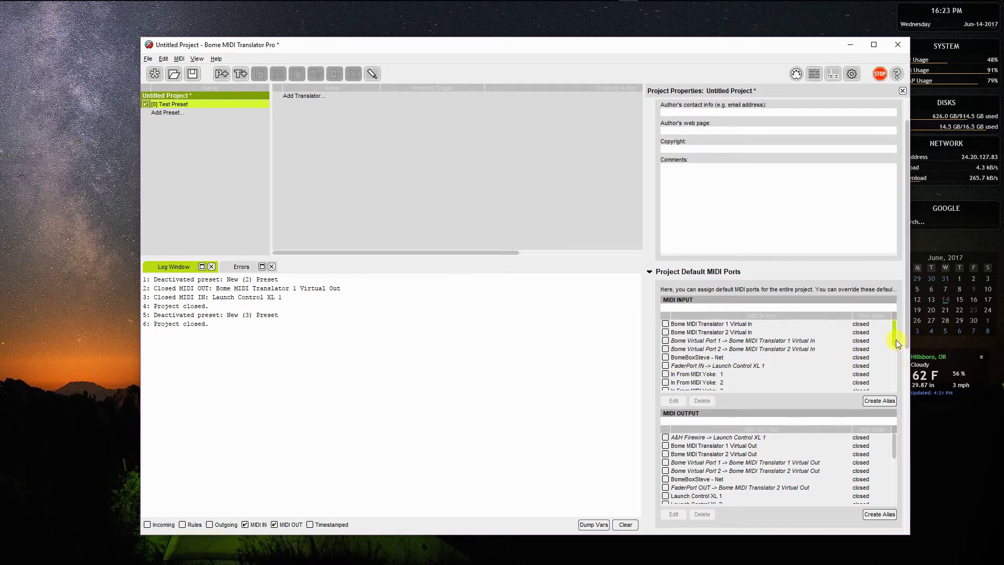
drag(895, 339, 901, 372)
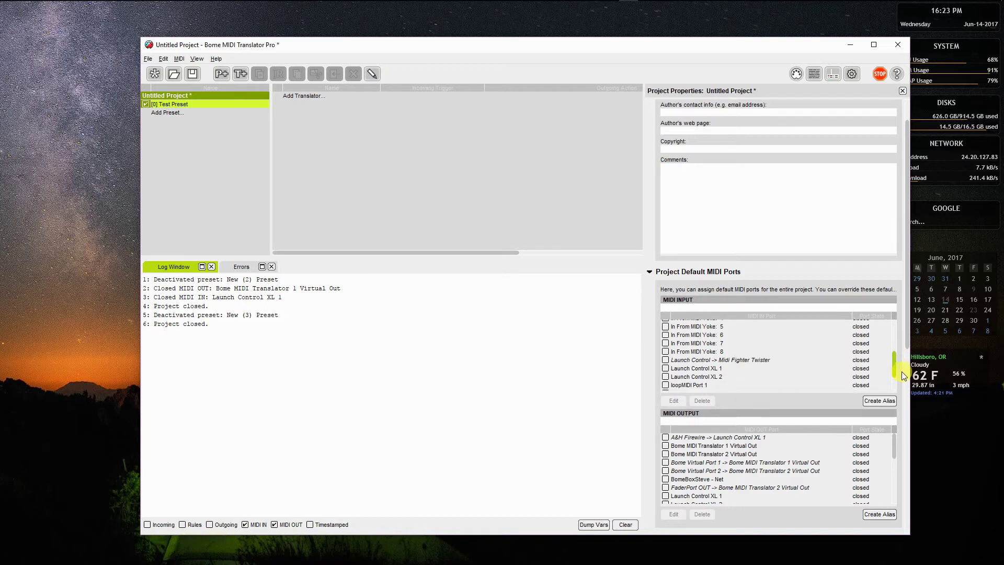
Check Launch Control XL 1 as default input and Bome MIDI Translator 1 Virtual Out as default output
click(666, 367)
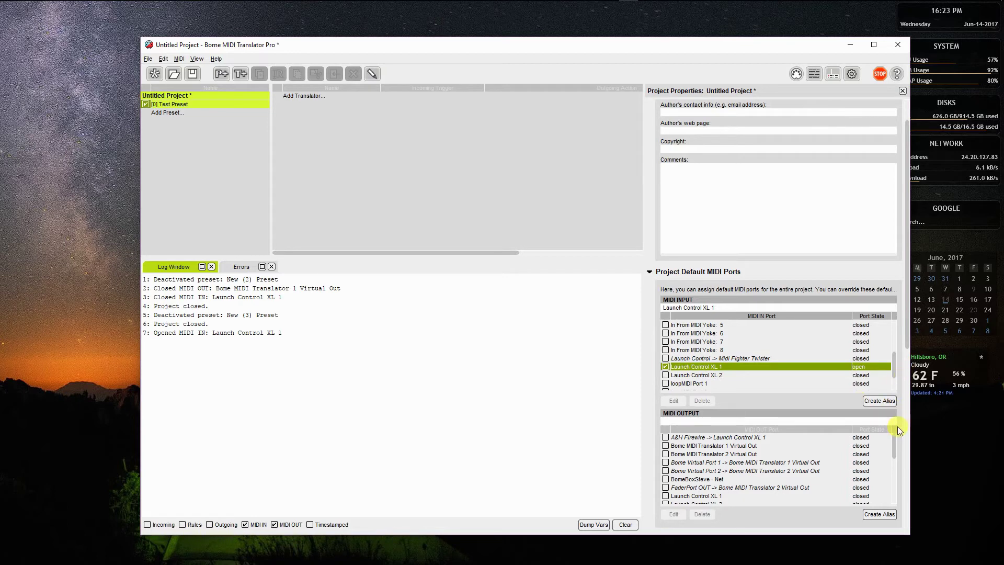
mouse_move(895, 441)
mouse_down()
mouse_move(900, 469)
mouse_move(900, 434)
mouse_up()
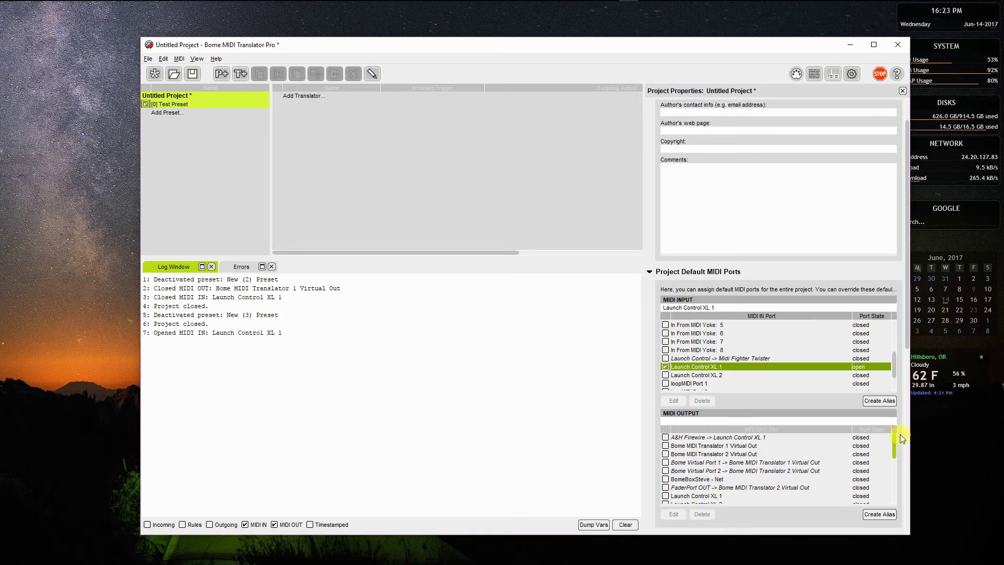
click(665, 446)
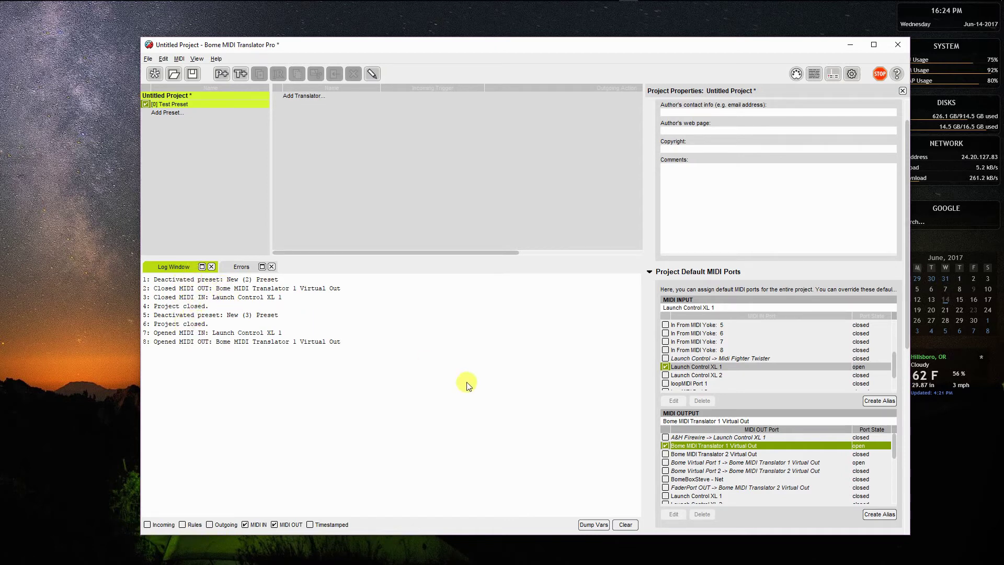
Clear the log, briefly log incoming controller note messages, then clear the log again
click(626, 525)
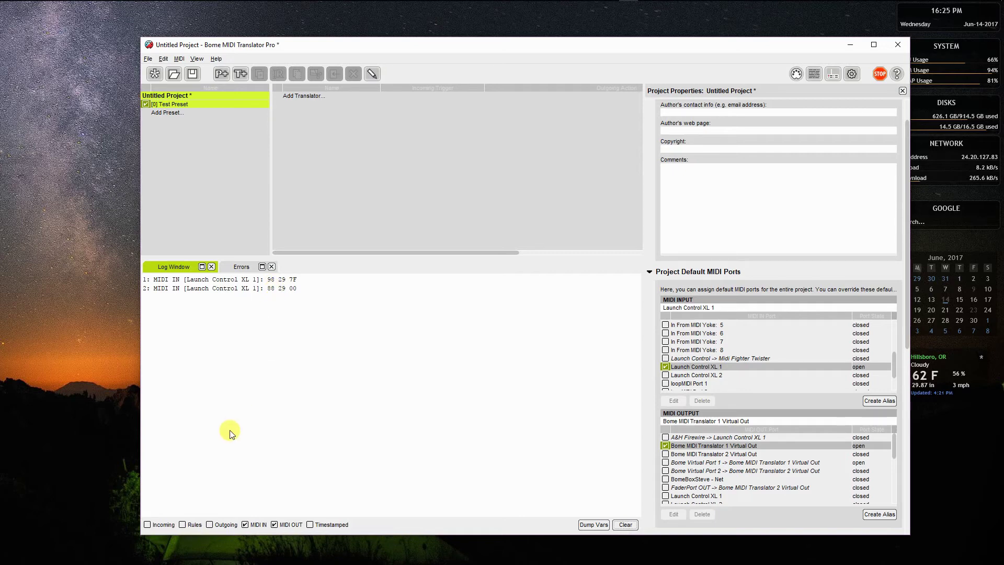
click(149, 525)
click(147, 525)
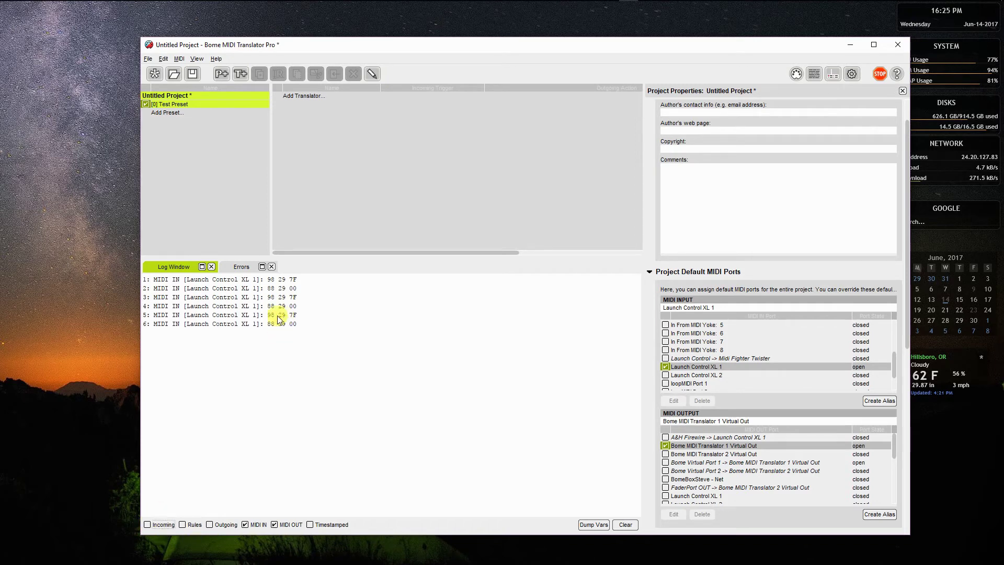
click(592, 525)
click(625, 524)
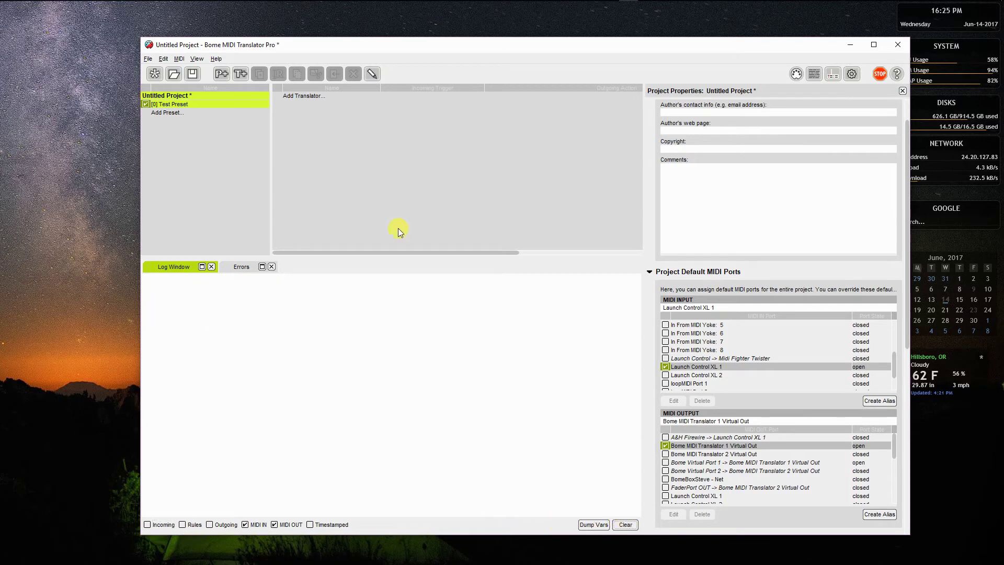
Add a translator named 'Note On' to Test Preset and turn on Capture MIDI
click(302, 96)
double_click(302, 96)
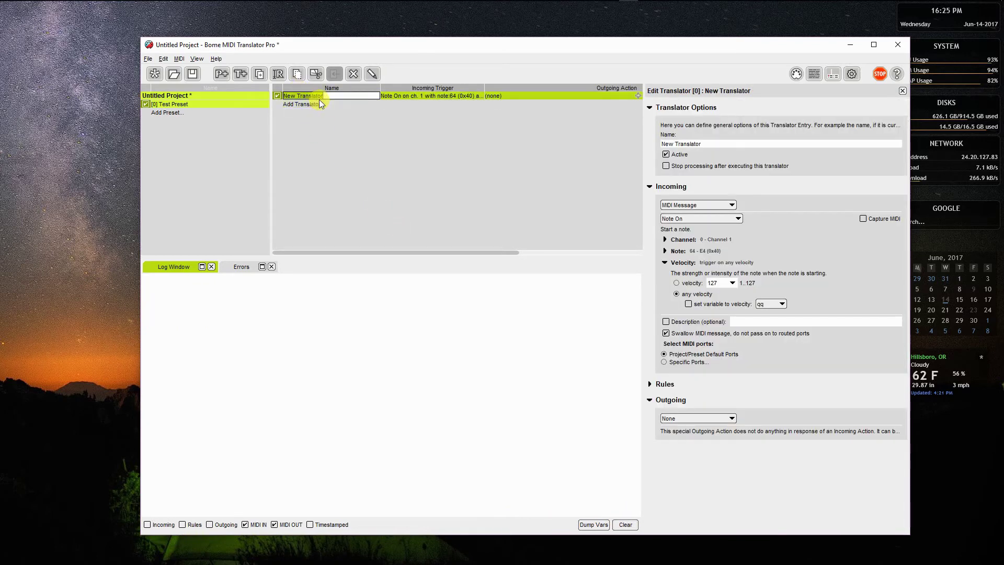
text(Note On)
key(Return)
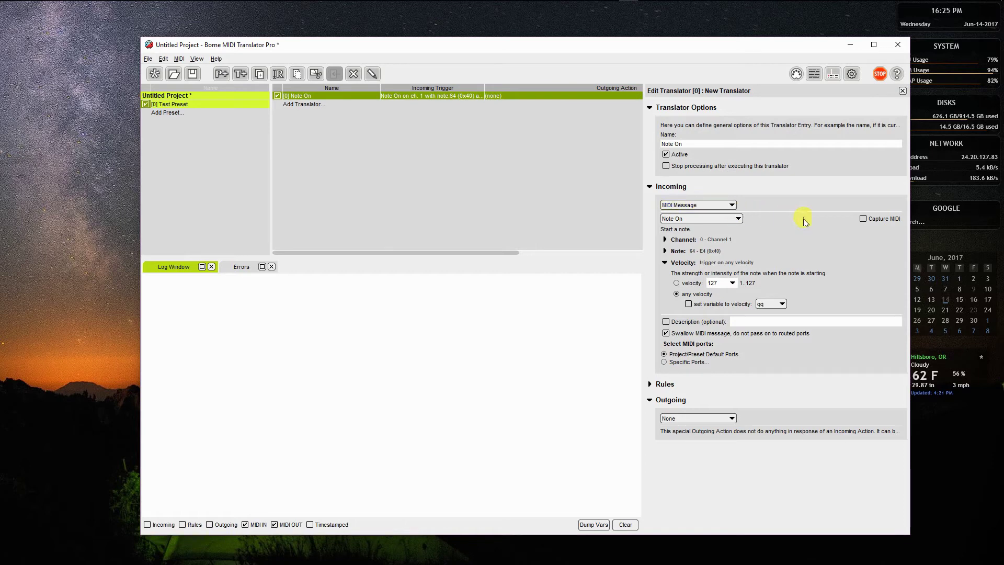
click(865, 219)
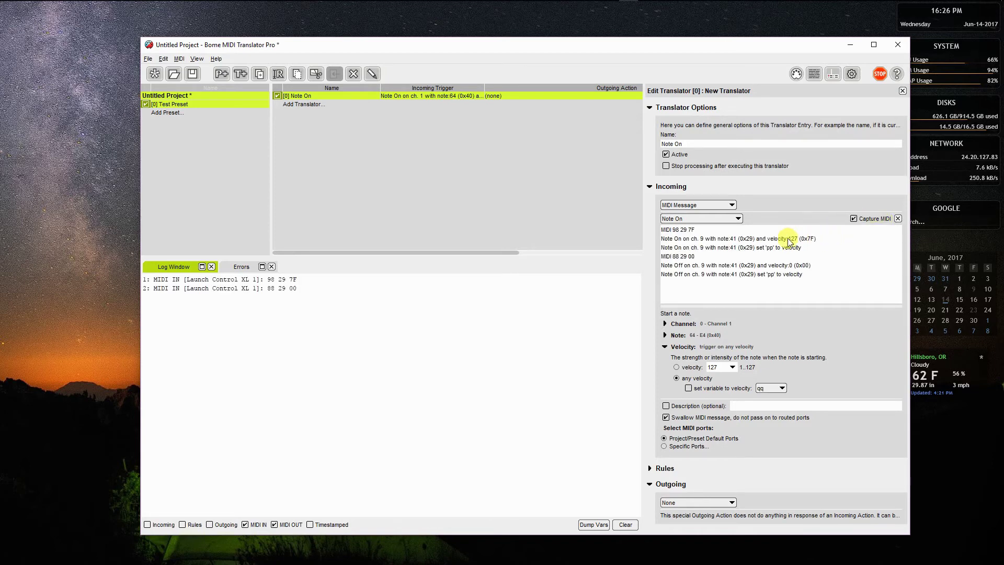
Use the captured channel 9, note 41 Note On as trigger and stop capturing
click(742, 239)
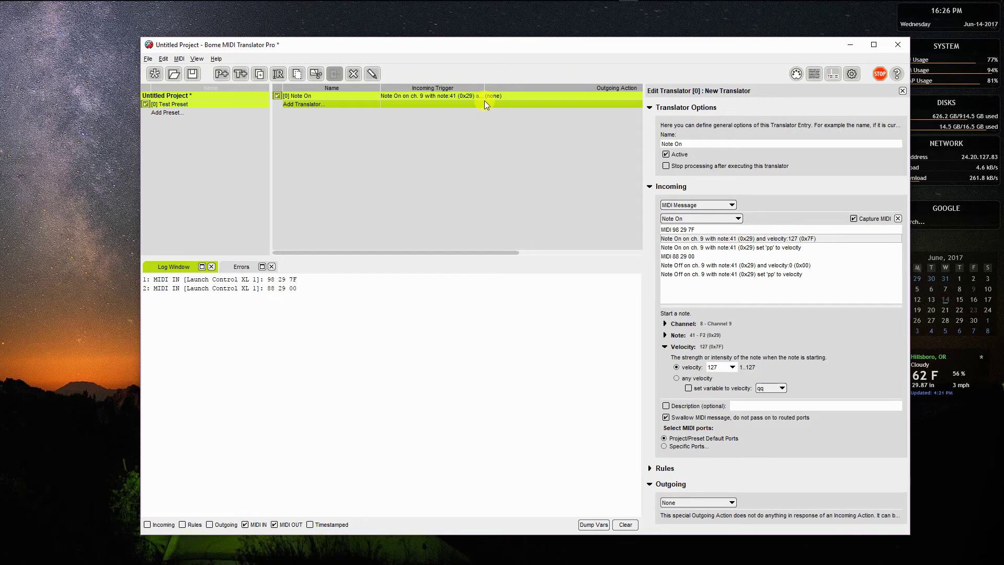
click(897, 219)
click(450, 96)
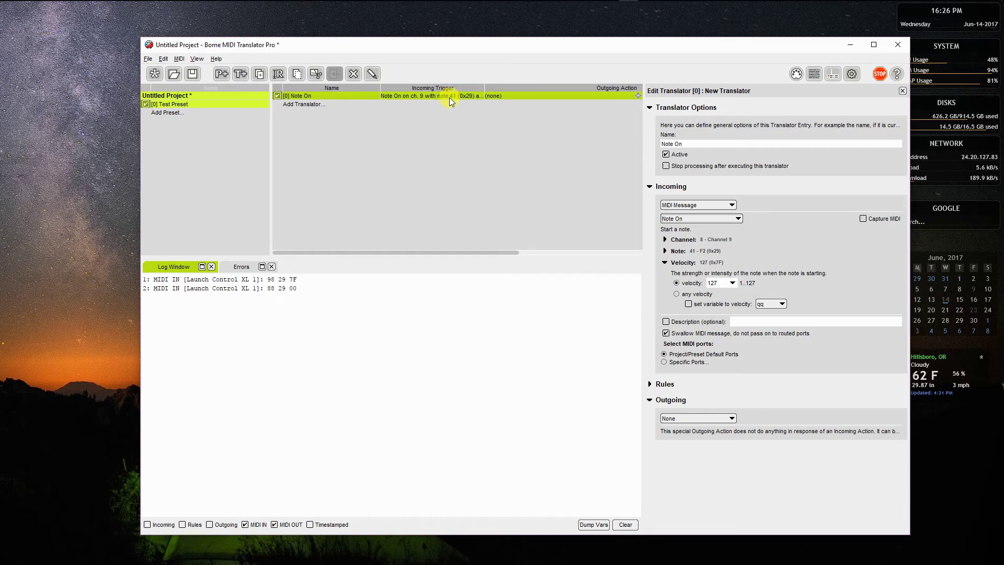
Set the incoming note to 'any note' and store its number in variable pp
click(669, 254)
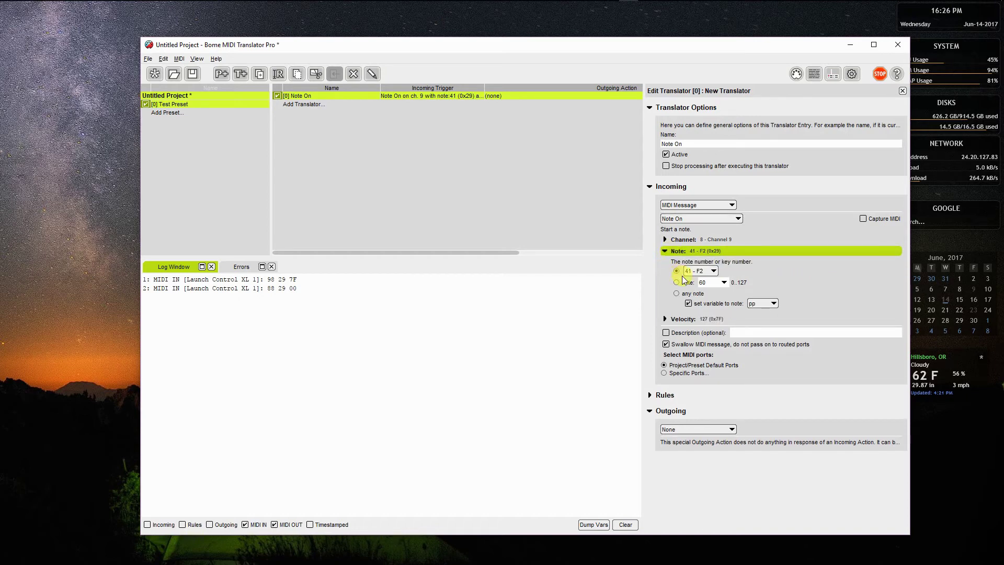
click(676, 293)
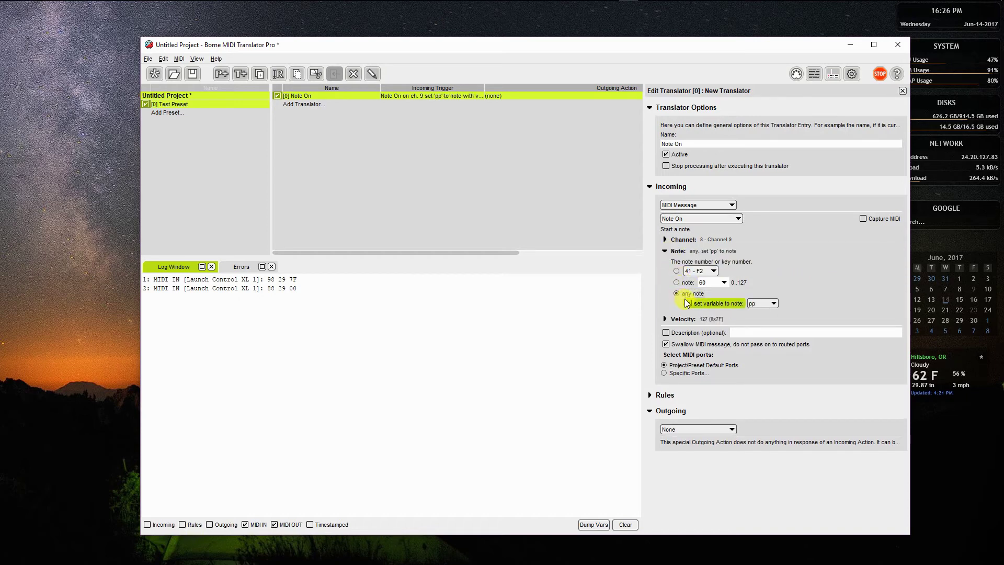
click(688, 303)
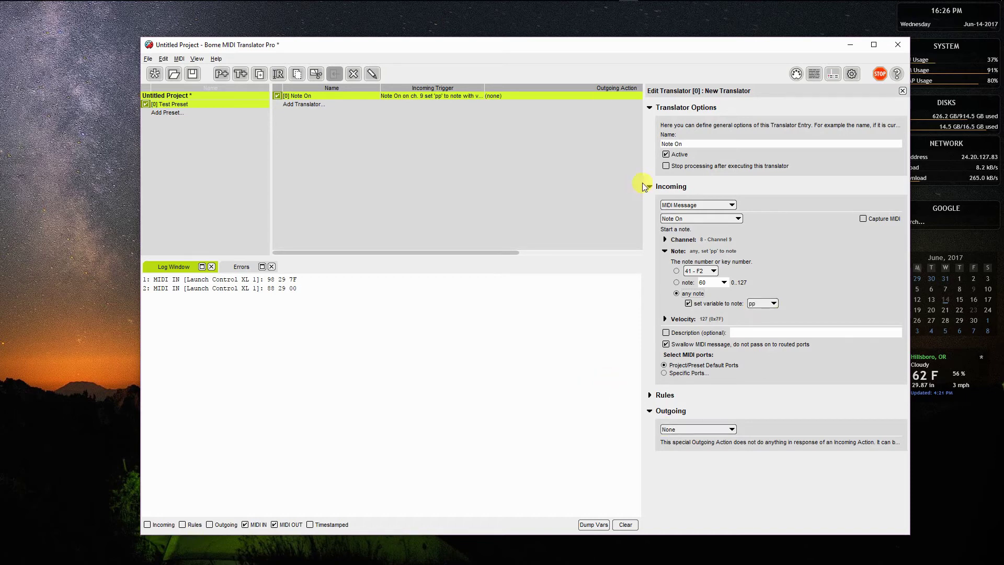
Make the trigger accept any velocity stored in a variable, then collapse the Rules section
click(666, 319)
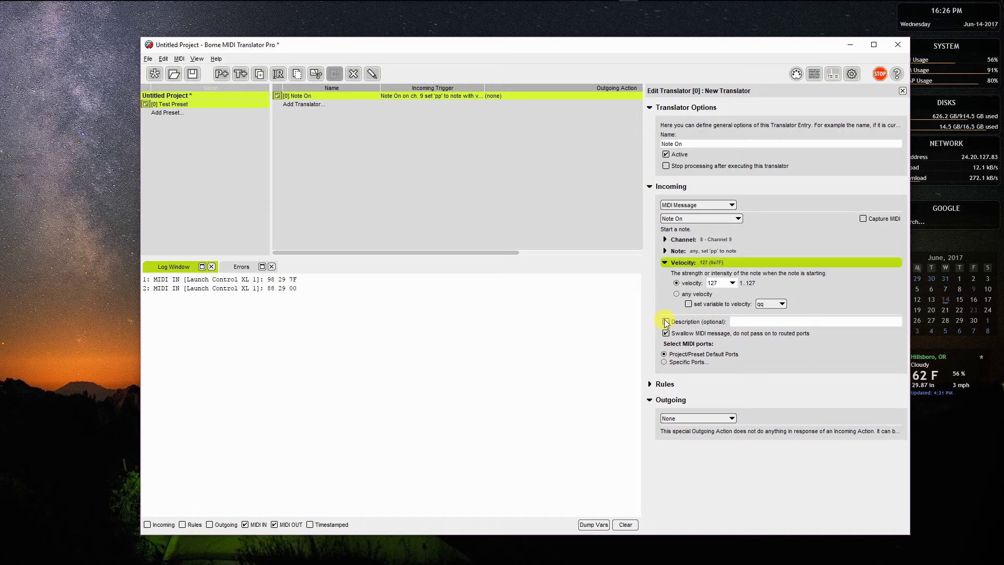
click(676, 294)
click(774, 309)
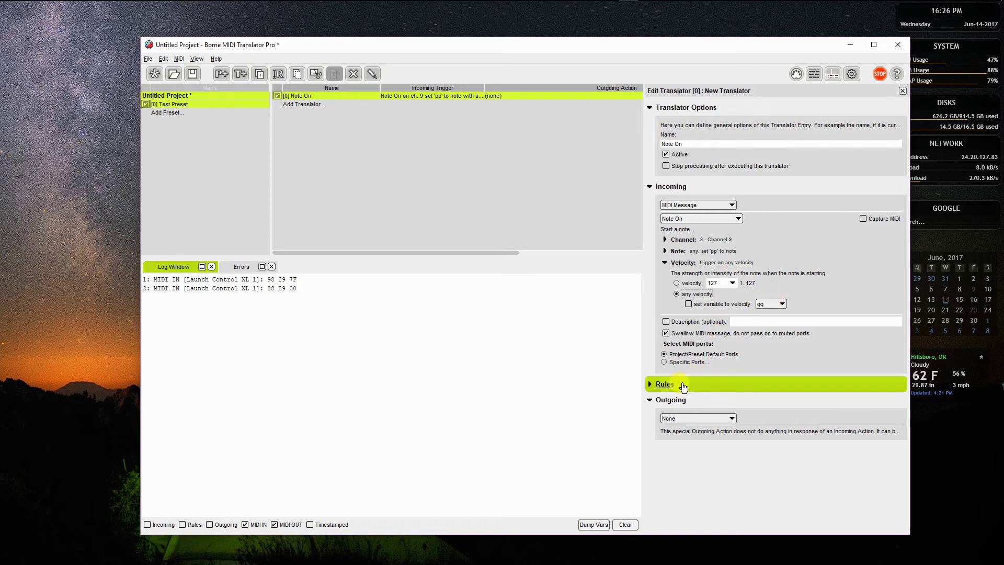
click(649, 385)
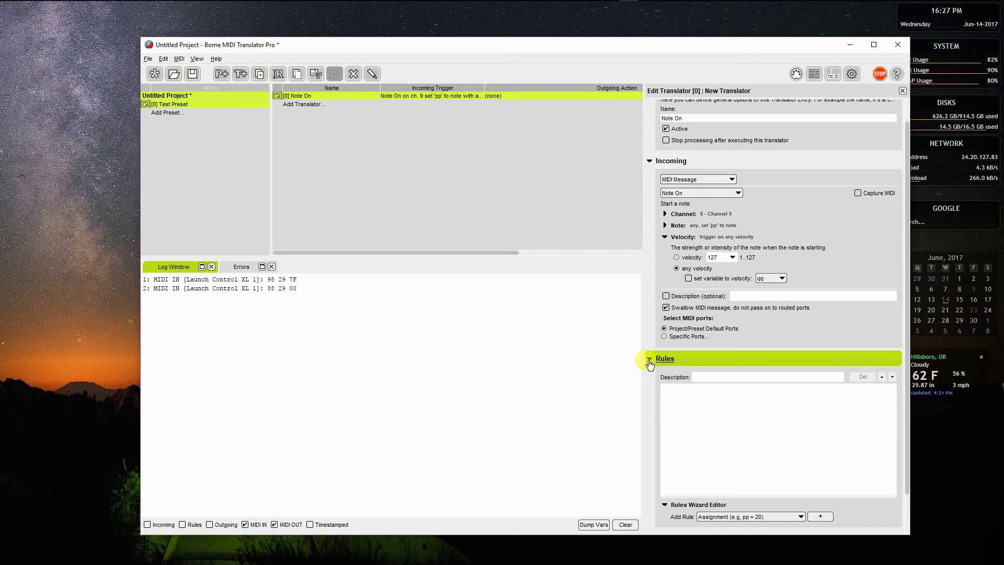
click(650, 362)
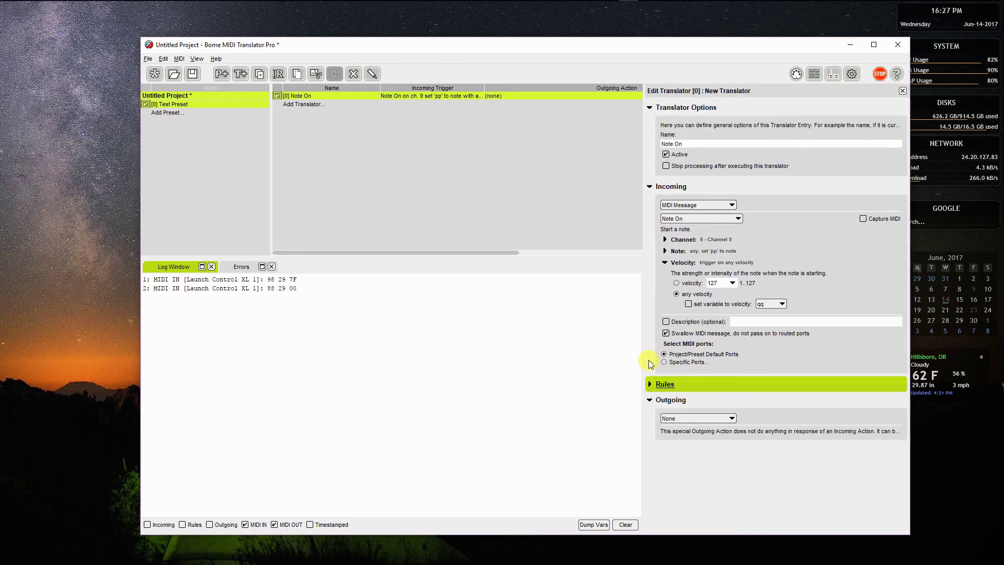
Set the outgoing action to a MIDI Note On message
click(651, 403)
click(651, 401)
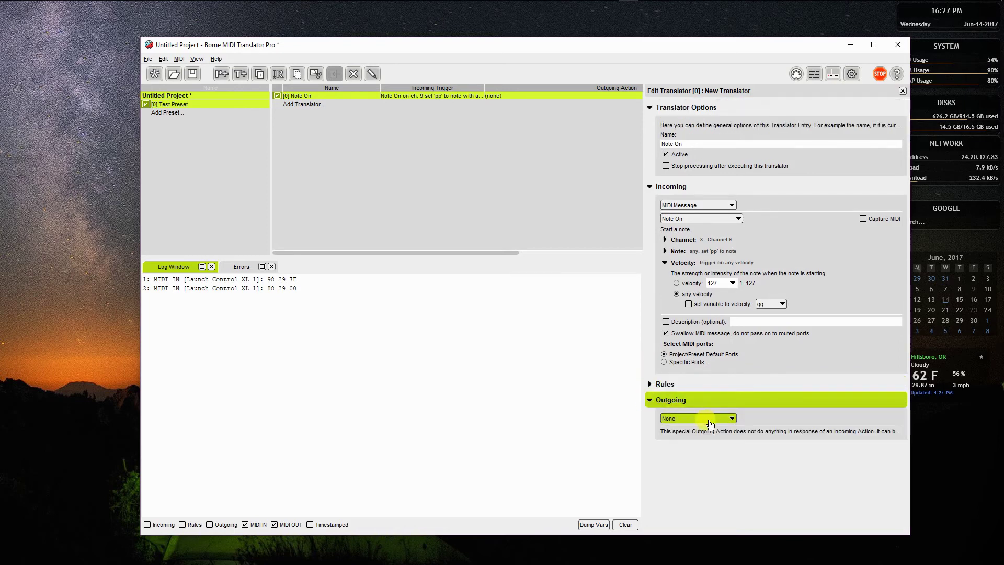
click(731, 419)
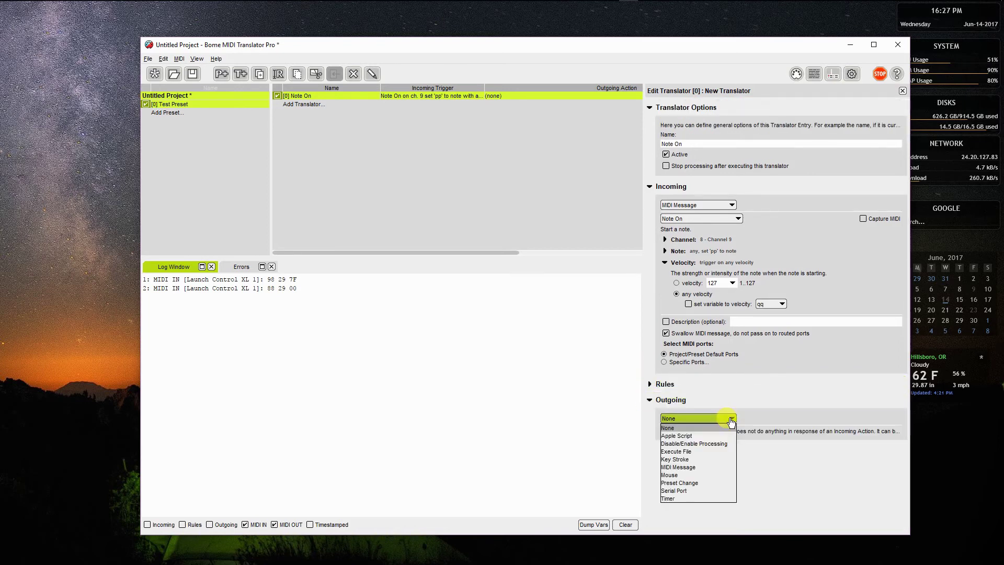
click(721, 466)
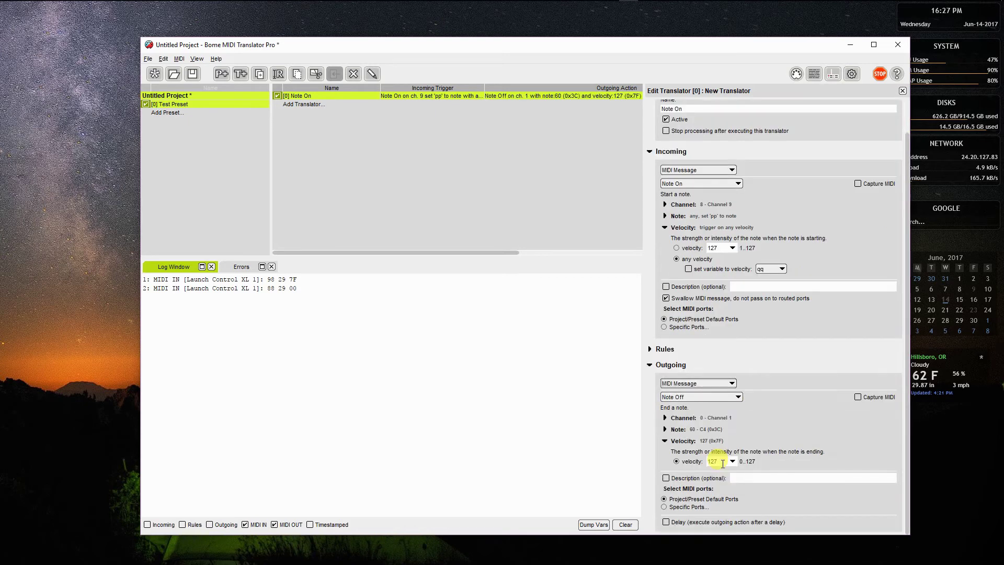
click(736, 399)
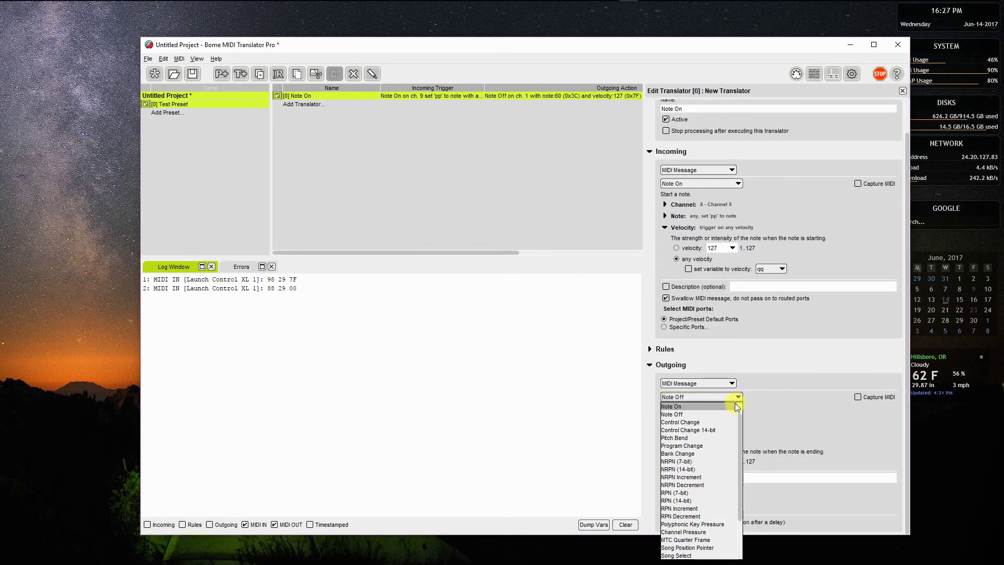
click(735, 404)
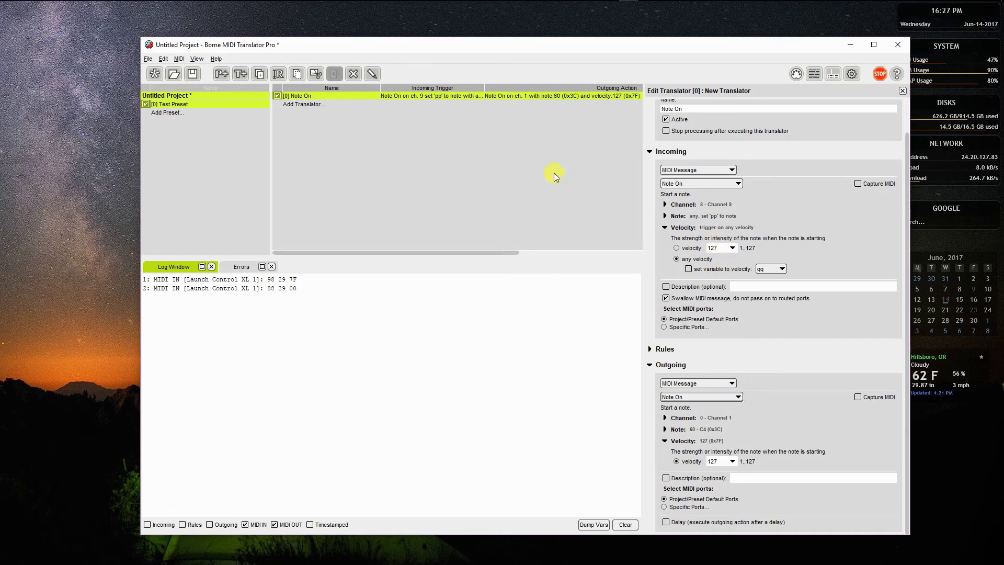
Send the outgoing note number from variable pp and open the velocity variable list
scroll(795, 212, up, 2)
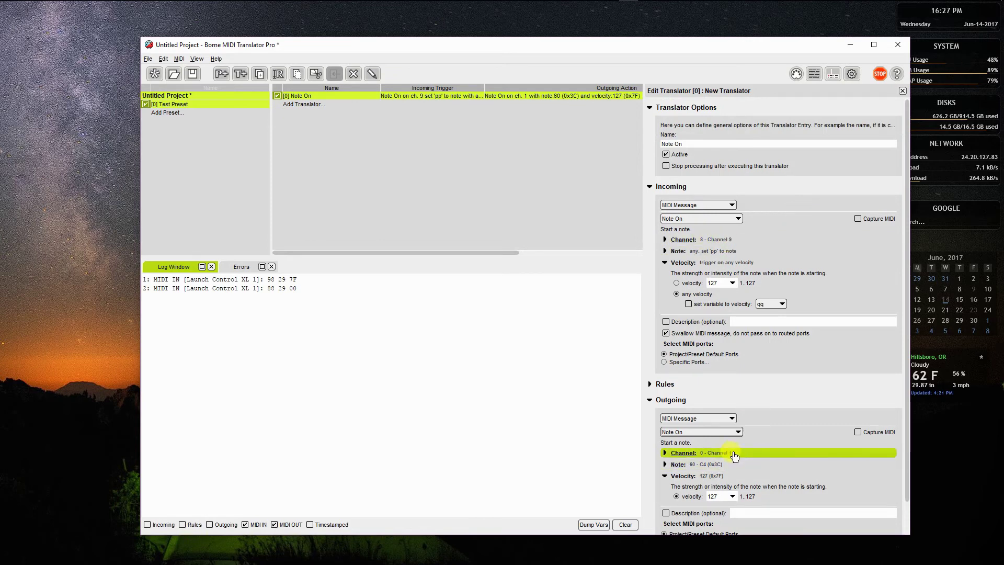
scroll(735, 455, down, 2)
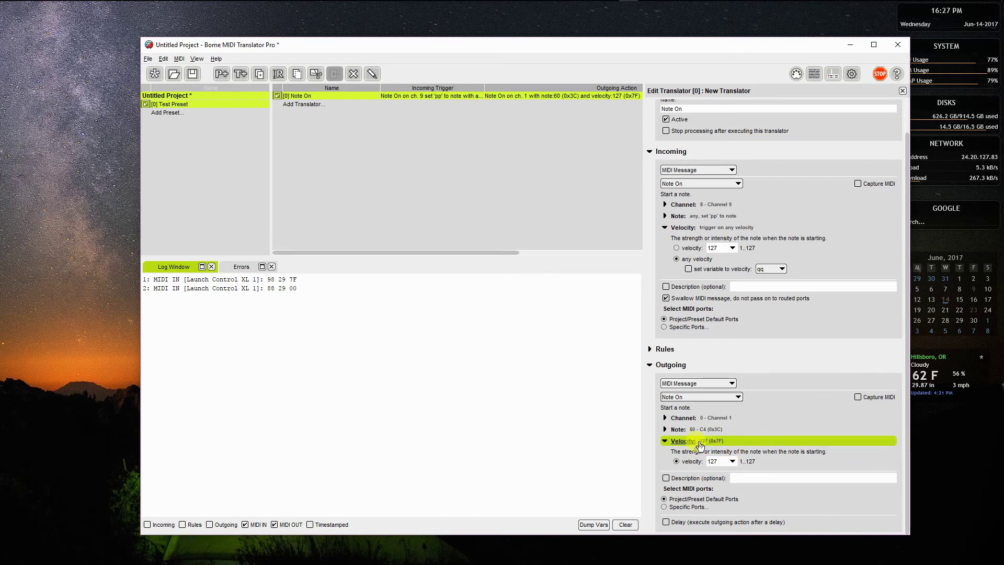
click(677, 430)
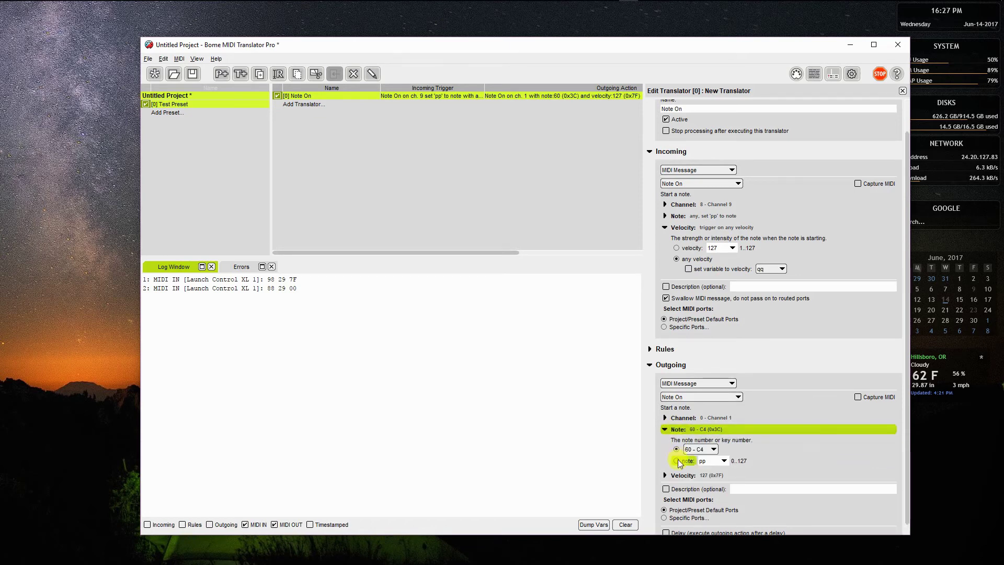
click(676, 461)
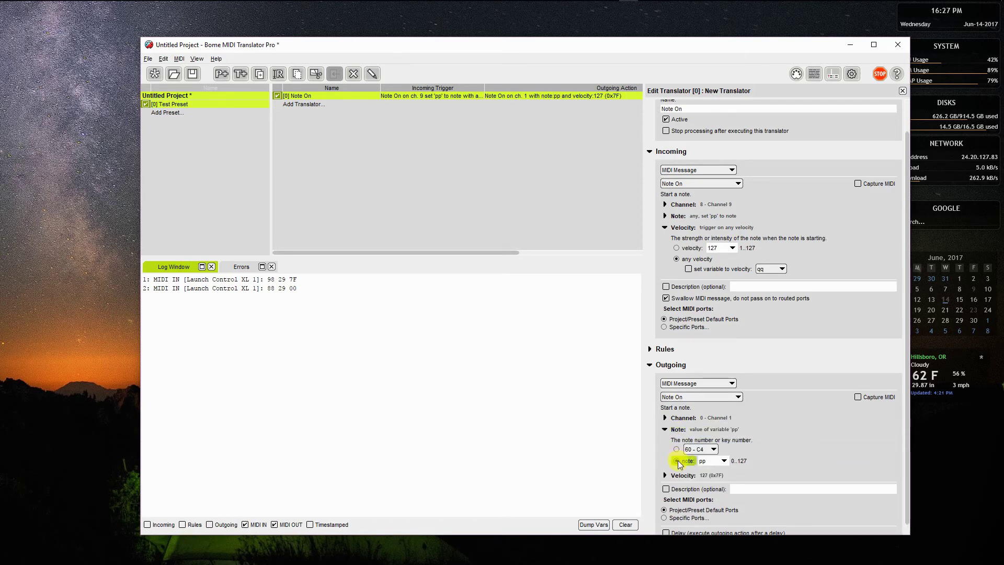
scroll(818, 456, down, 1)
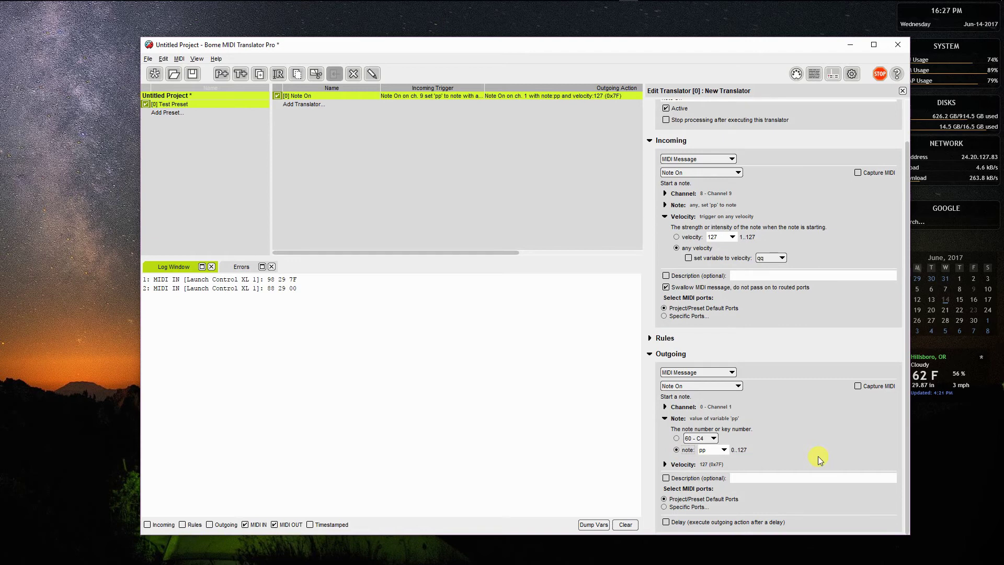
click(666, 465)
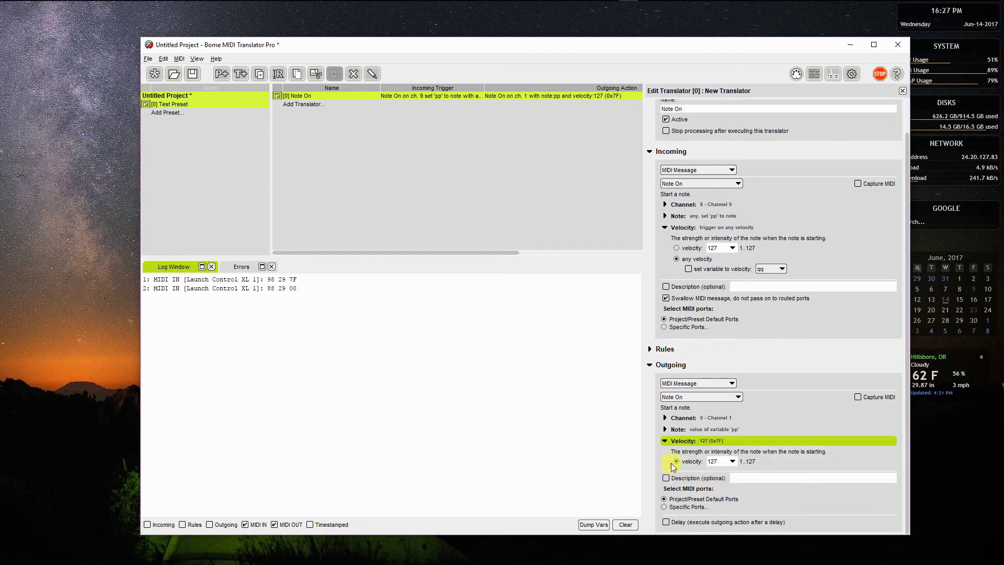
click(731, 461)
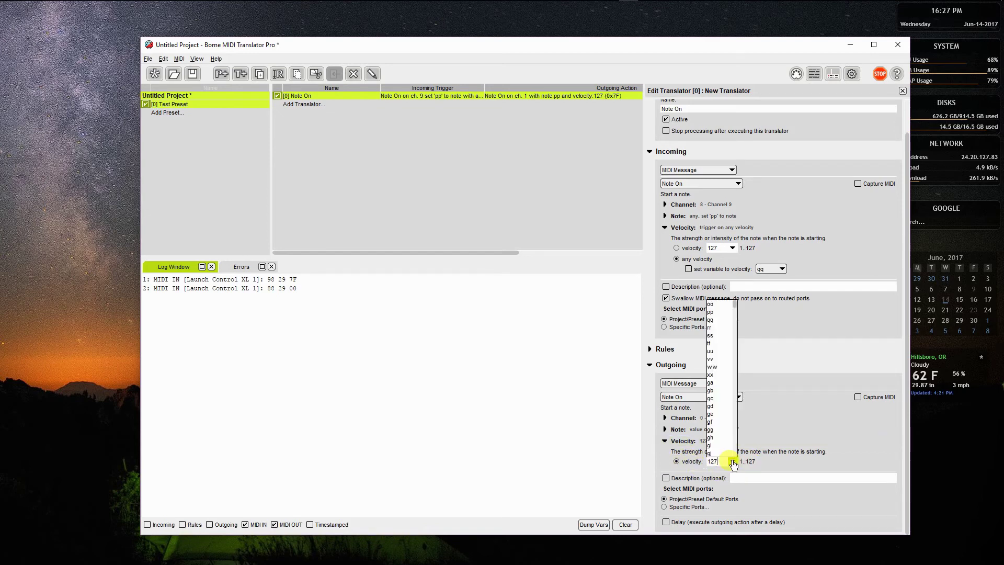
Use qq as the outgoing velocity and widen the Incoming Trigger column
click(726, 320)
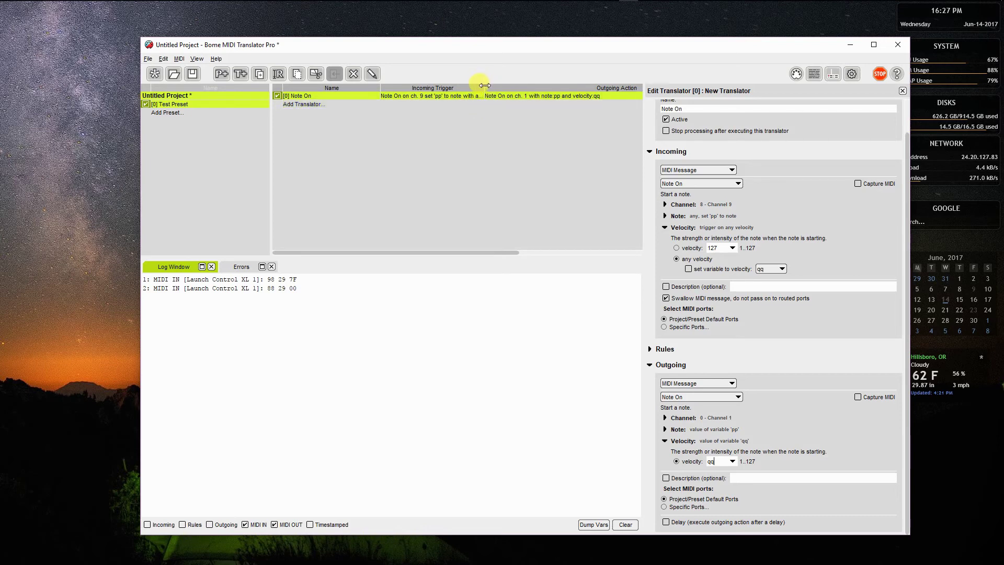
drag(484, 87, 518, 86)
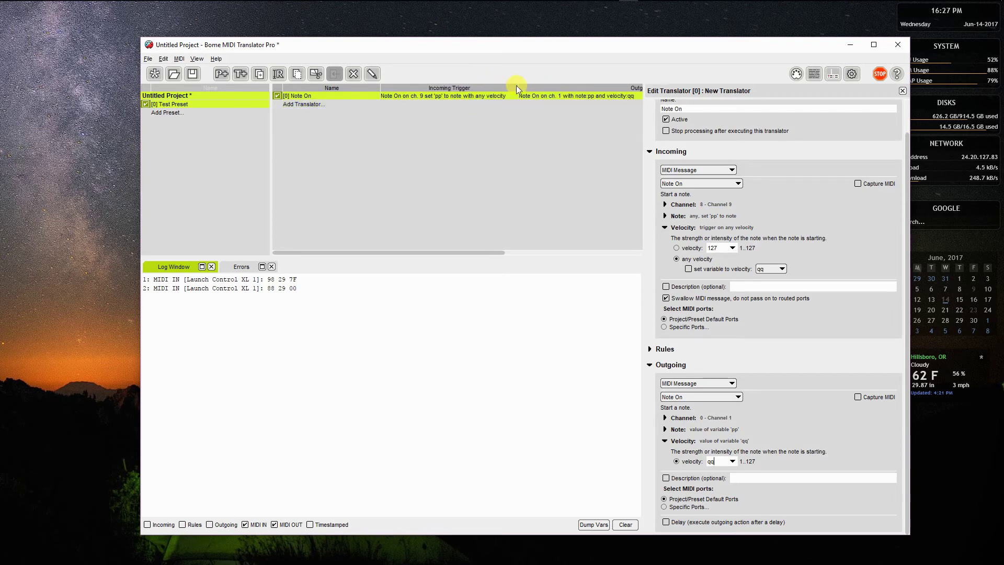
click(531, 92)
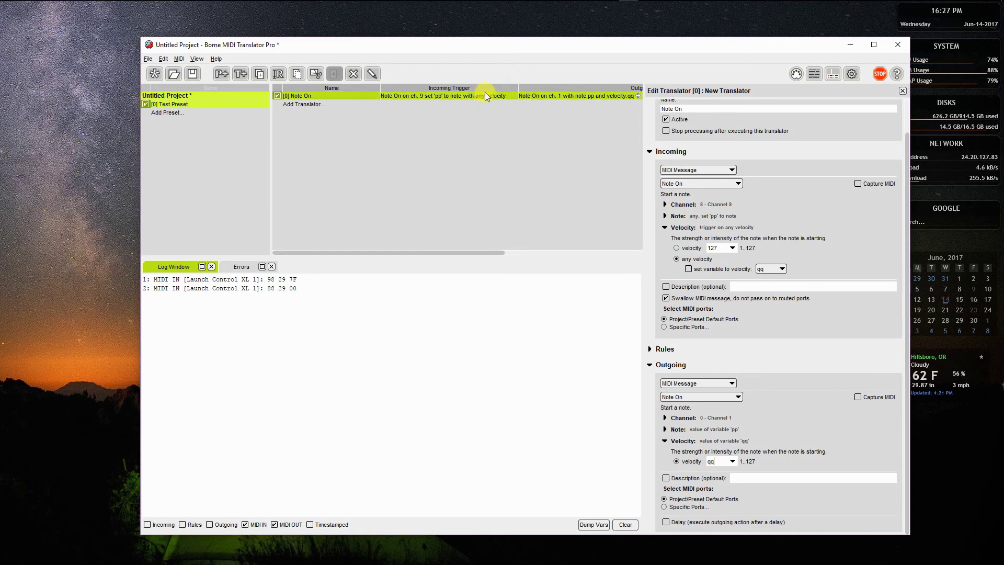
Enable 'set variable to velocity: qq' under Incoming Velocity for the Note On translator
click(688, 270)
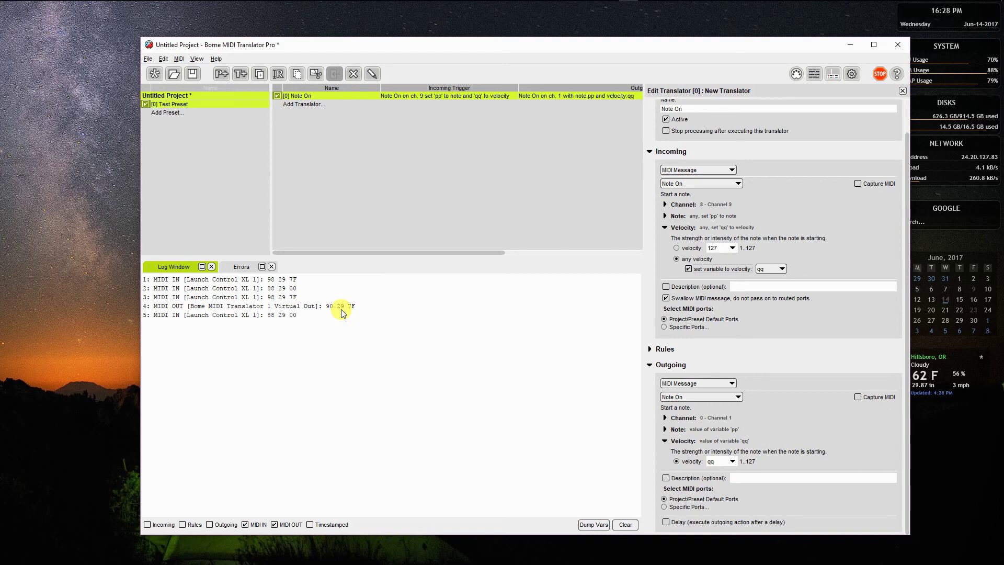
Duplicate the Note On translator and rename the copy 'Note Off'
click(434, 96)
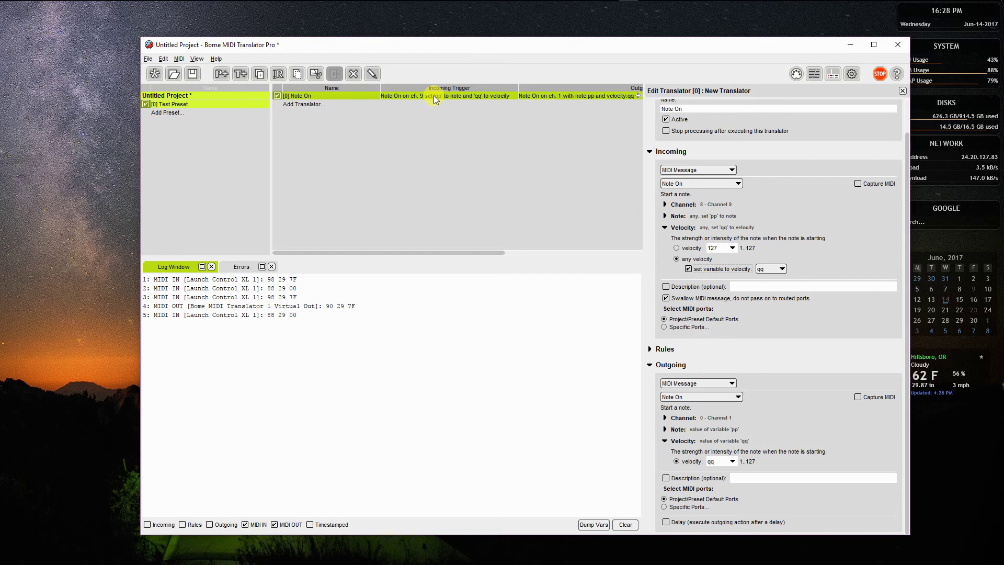
click(434, 95)
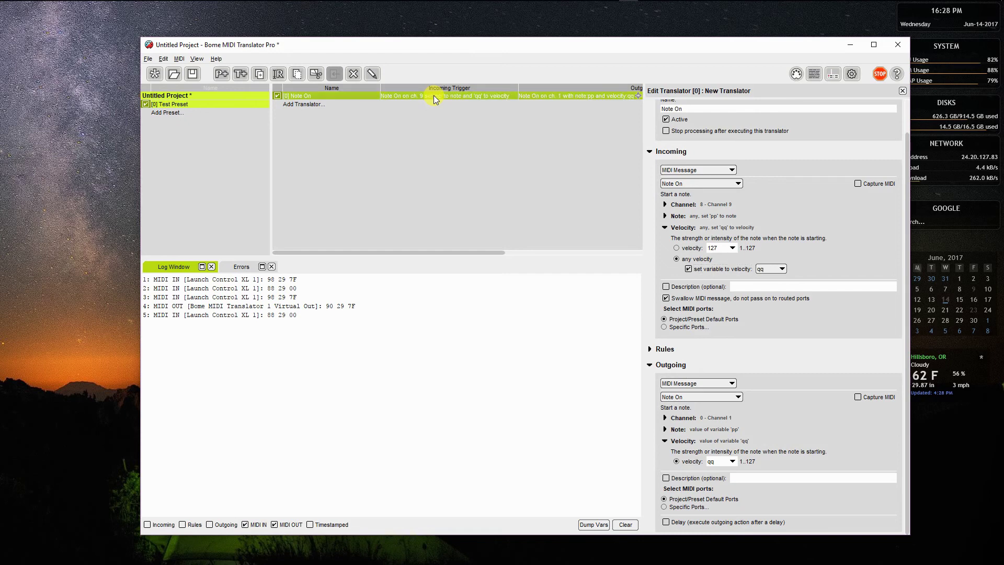
right_click(434, 97)
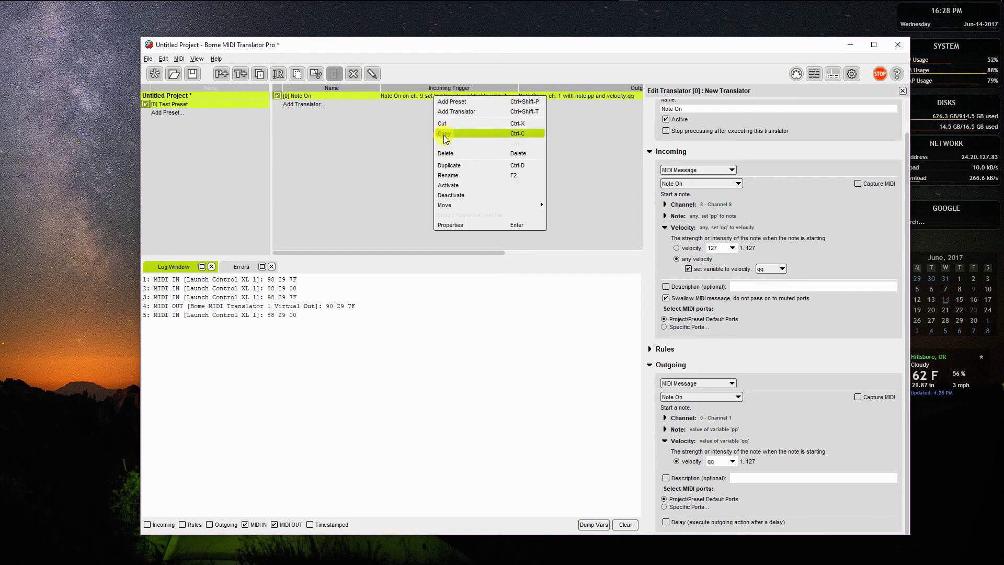
click(447, 166)
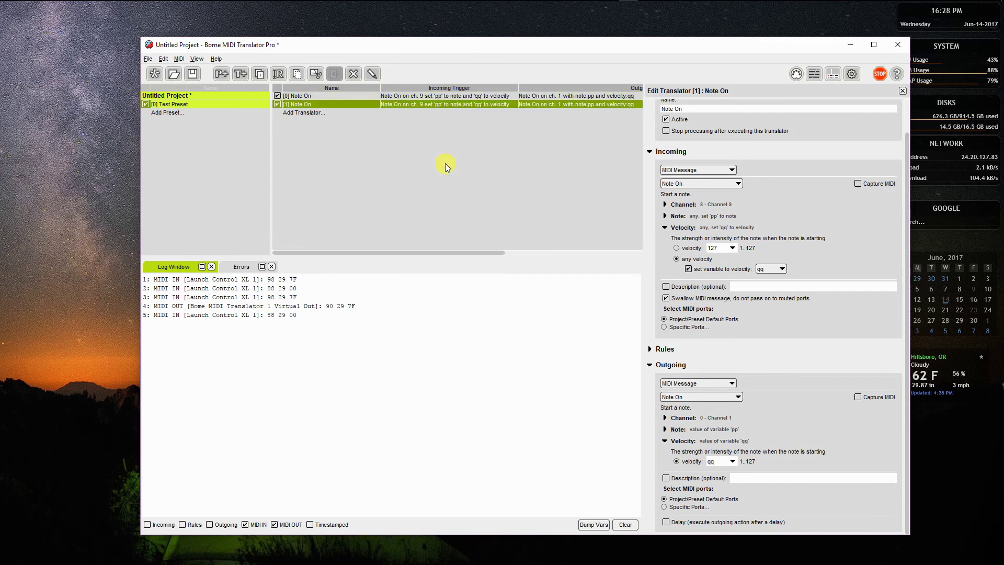
click(319, 103)
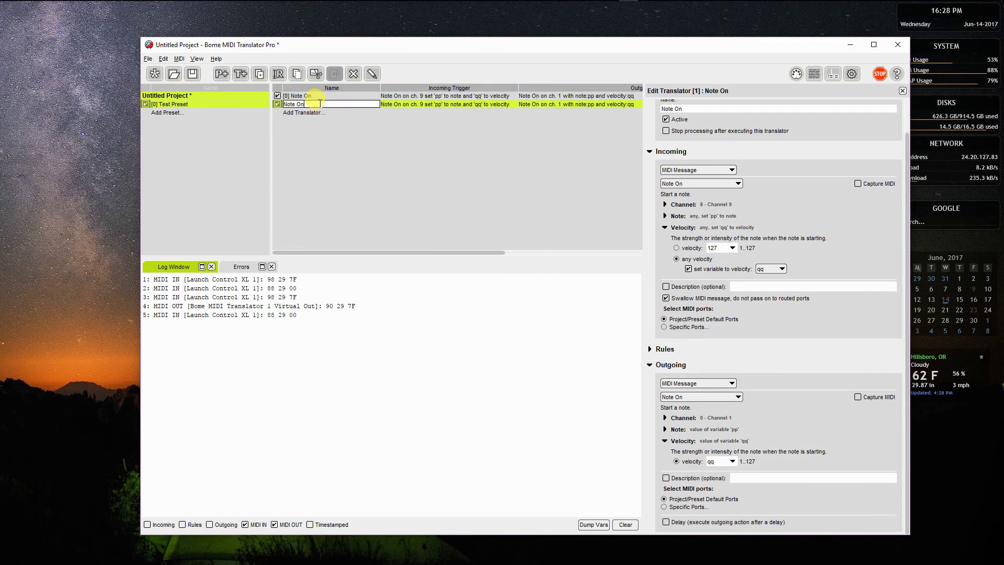
text(ff)
key(Return)
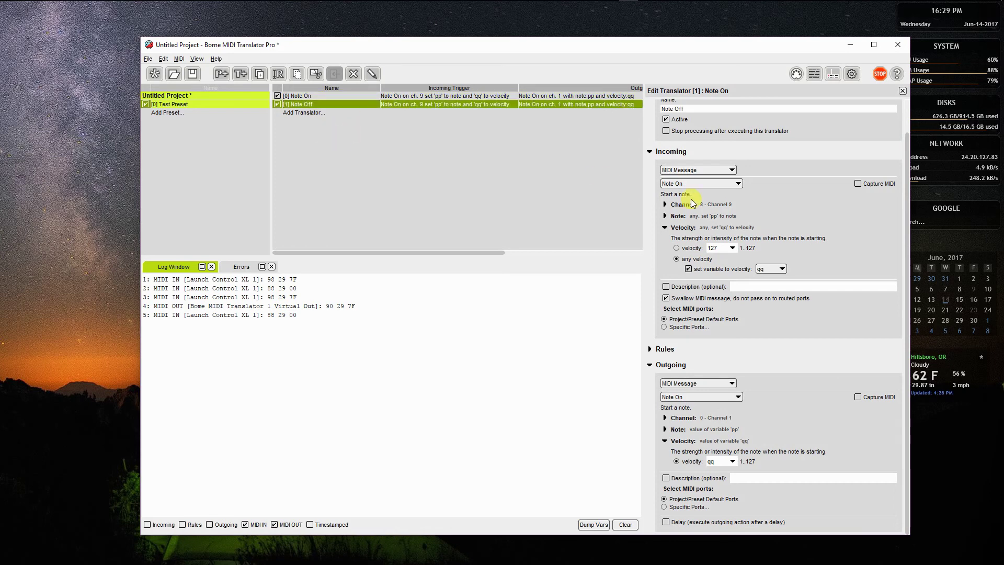
Set the copy's incoming and outgoing message types to Note Off
click(738, 184)
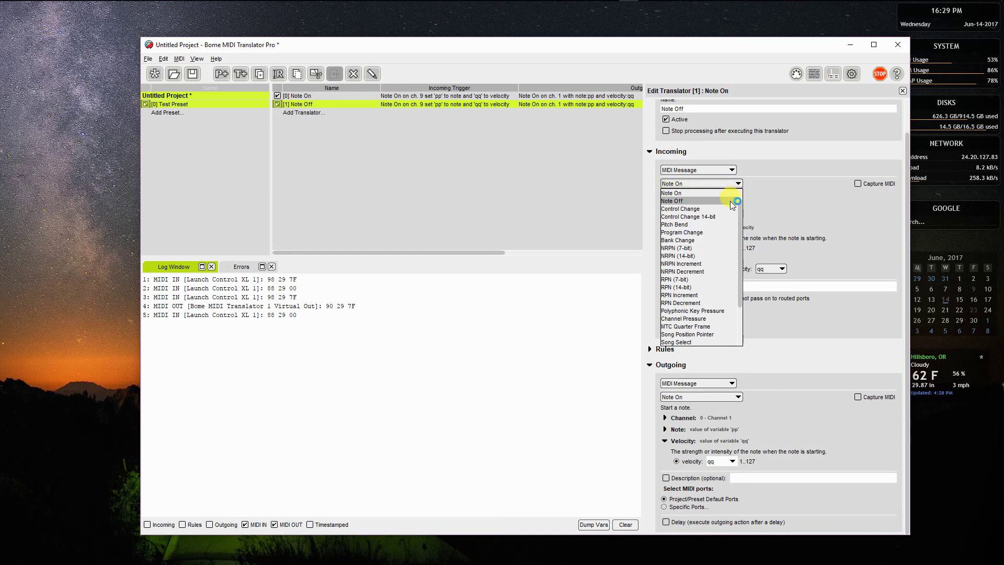
click(730, 200)
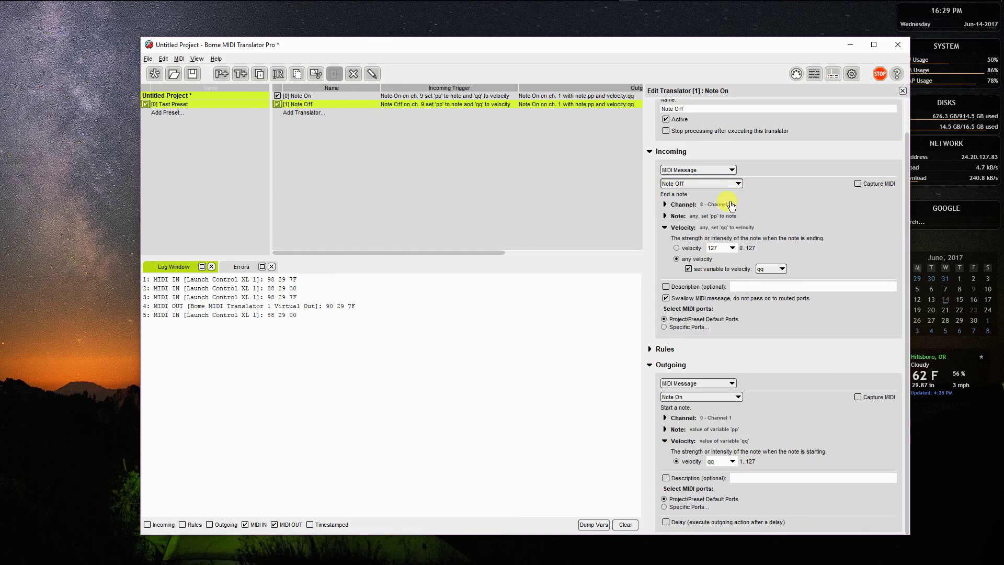
click(733, 400)
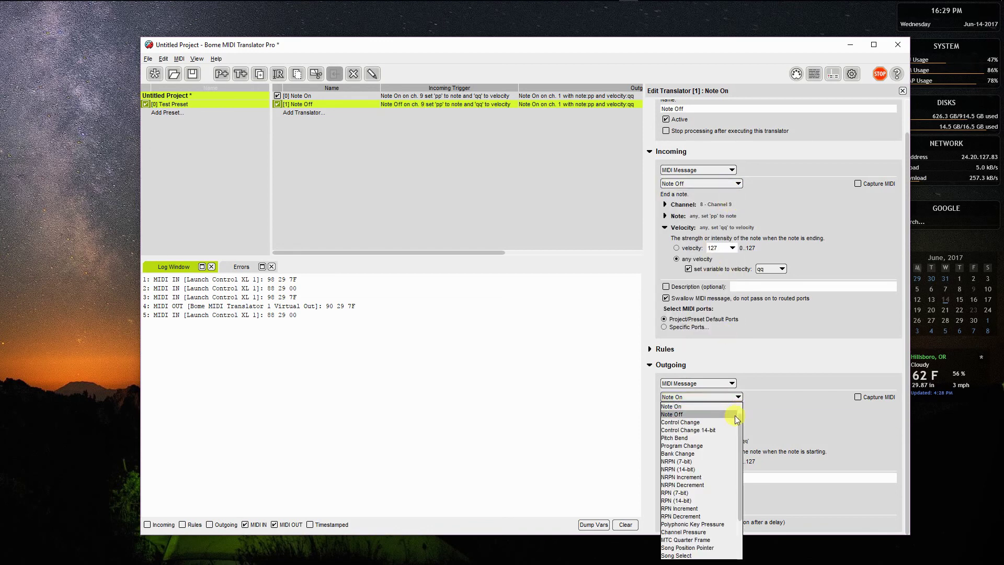
click(735, 416)
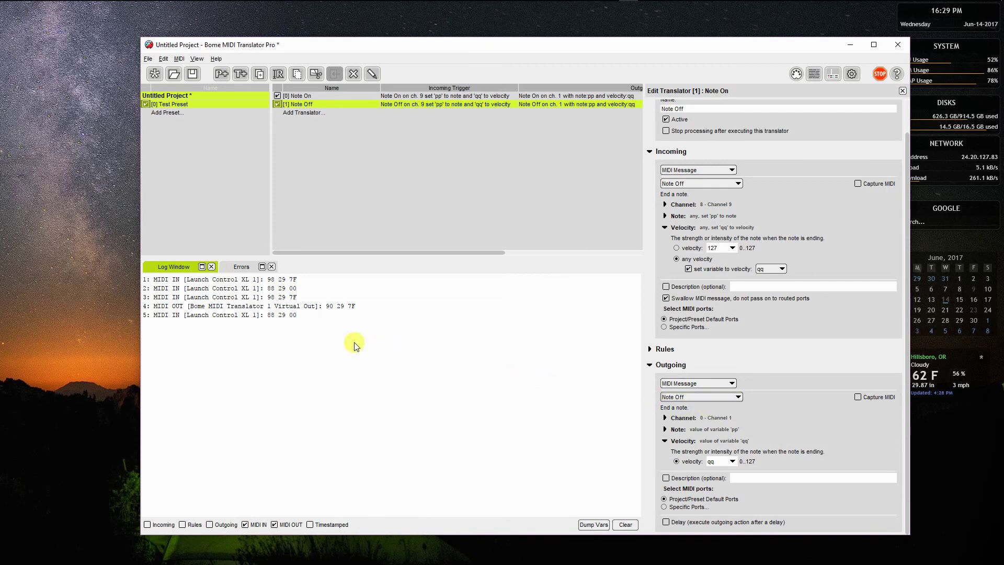
Clear the earlier MIDI messages from the Log Window
click(622, 524)
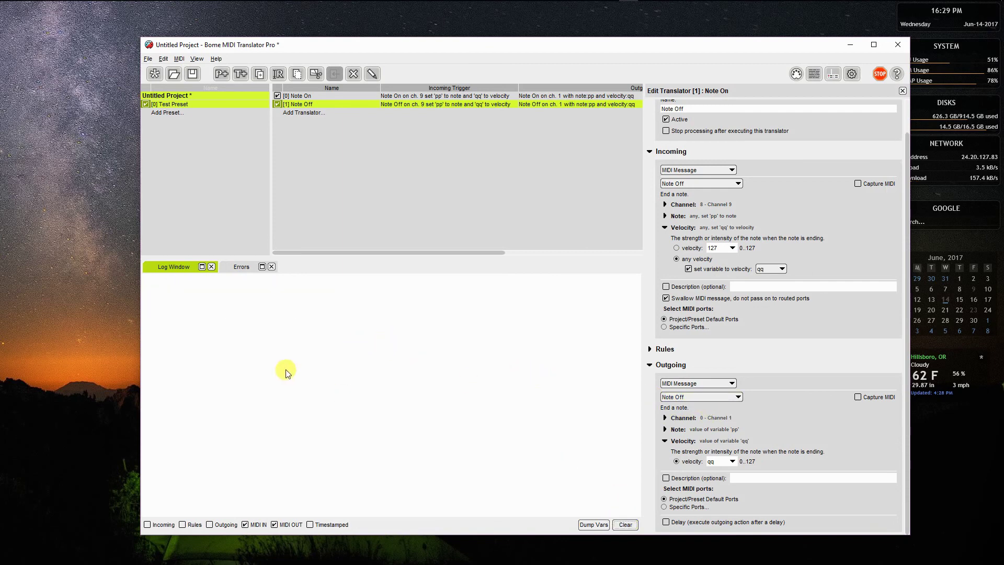